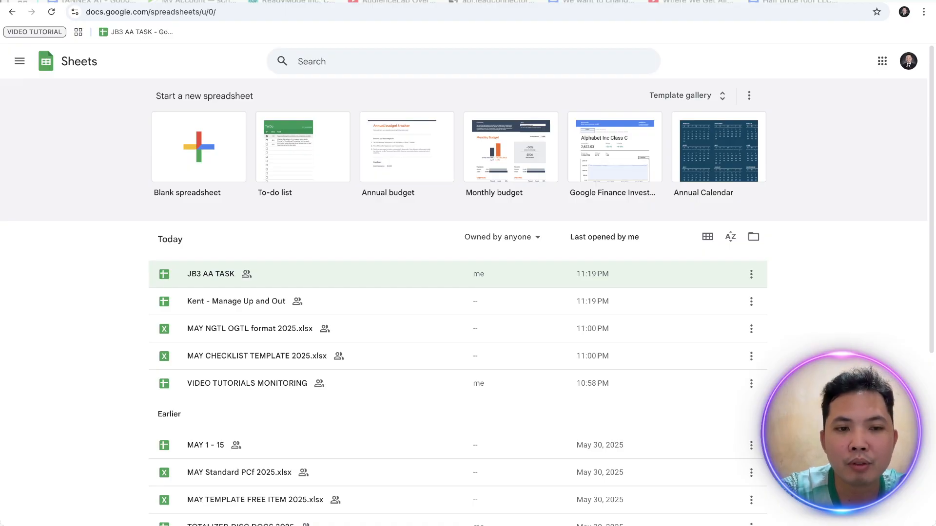
Open the Manage Up and Out spreadsheet and go to its 02. DAILY REPORT sheet.
left_click(474, 286)
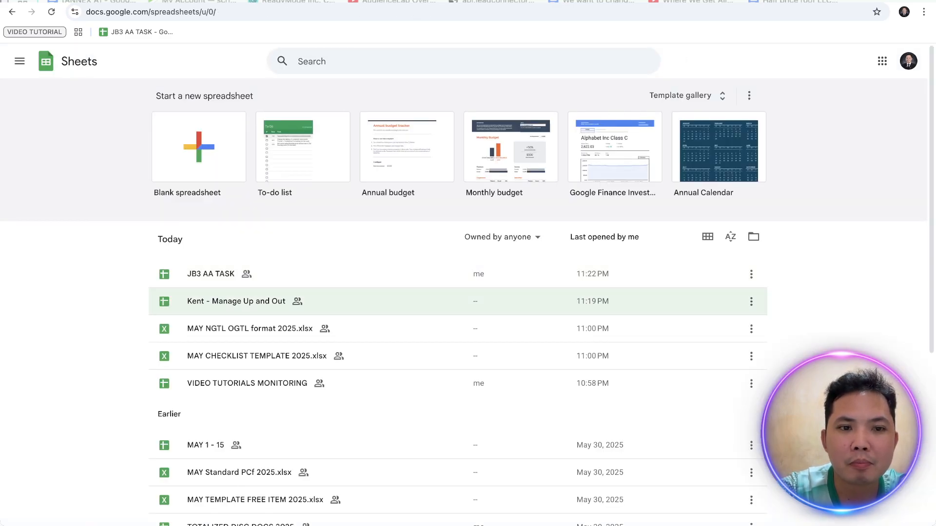
left_click(474, 291)
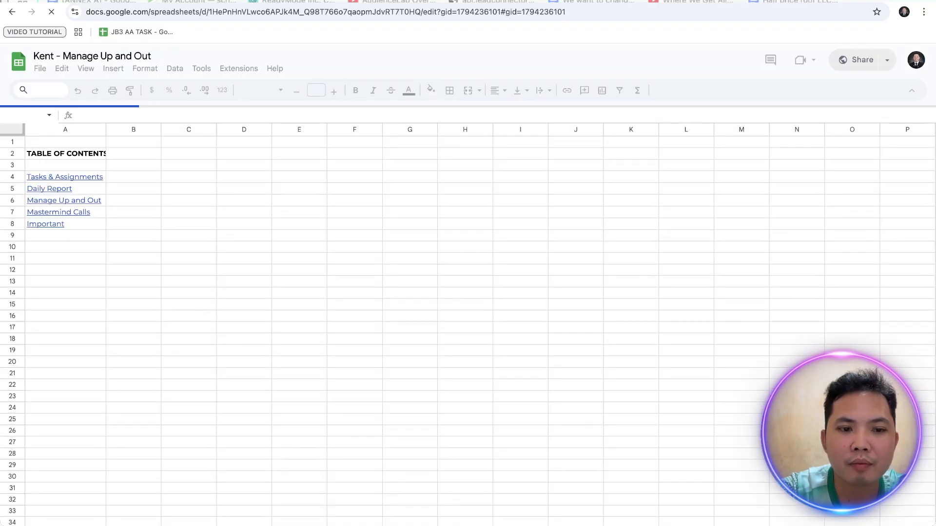
left_click(224, 517)
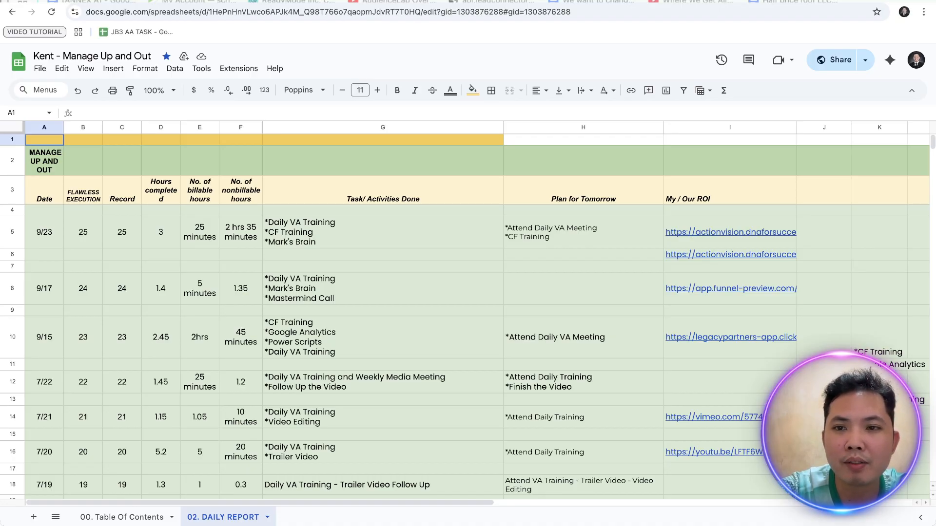
Select the My / Our ROI column (column I) and open the sheet and range protection settings for it.
left_click(730, 128)
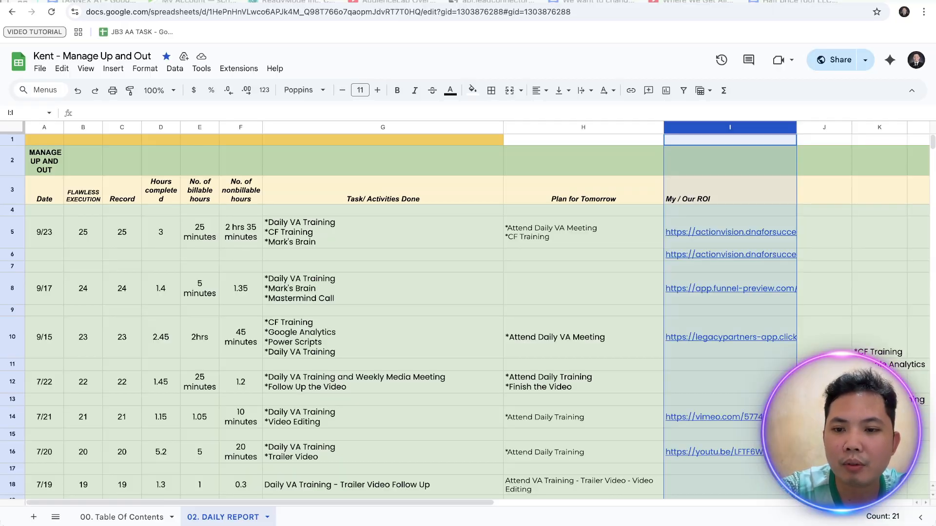
right_click(714, 127)
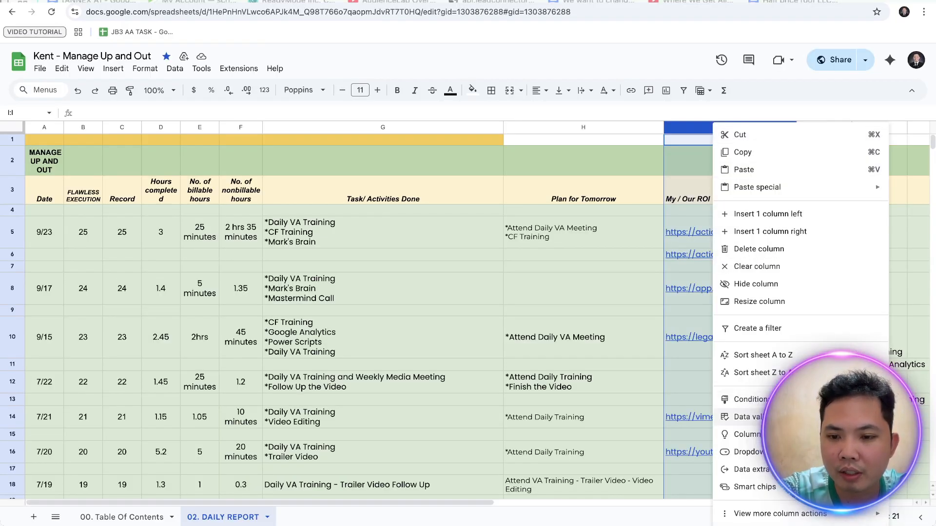
mouse_move(731, 514)
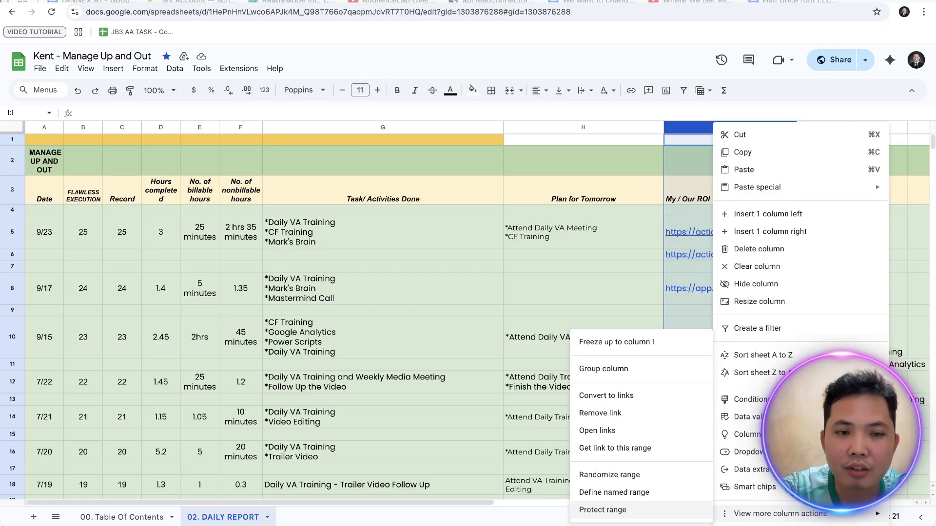
key("super+Tab")
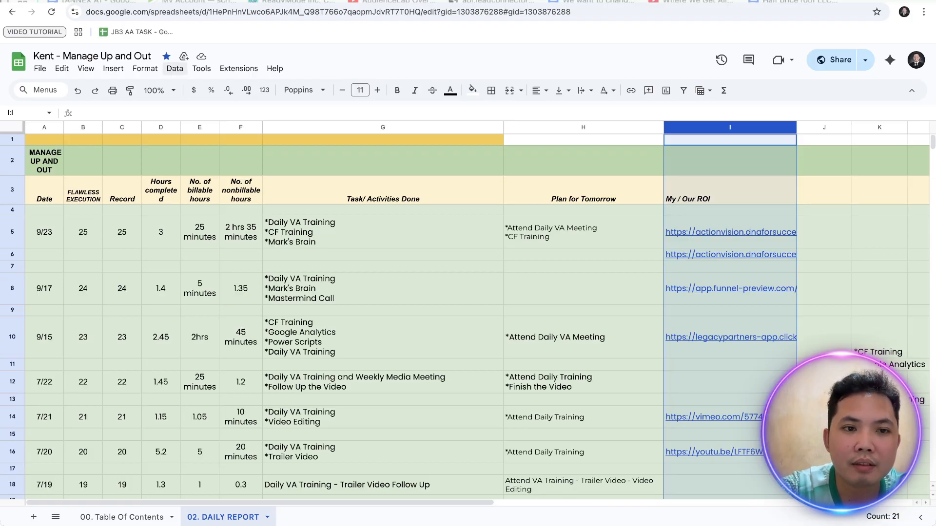
left_click(174, 68)
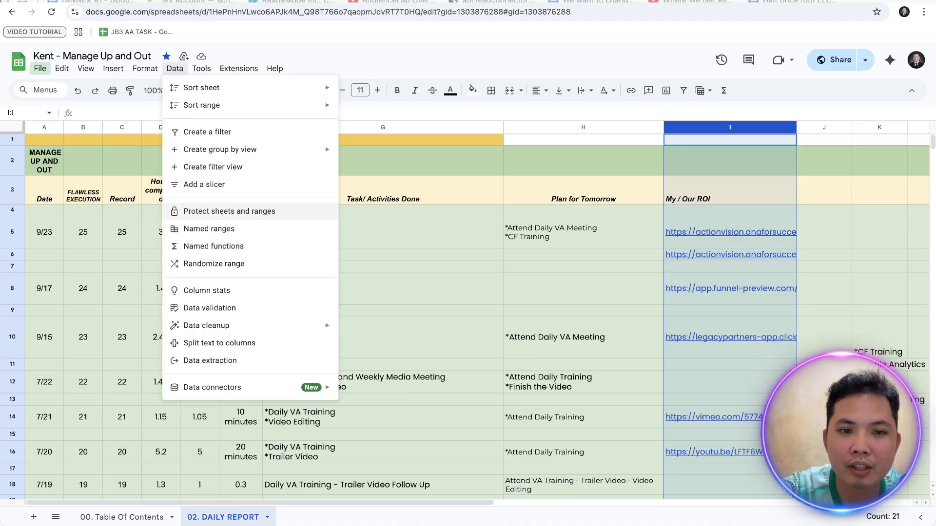
left_click(229, 212)
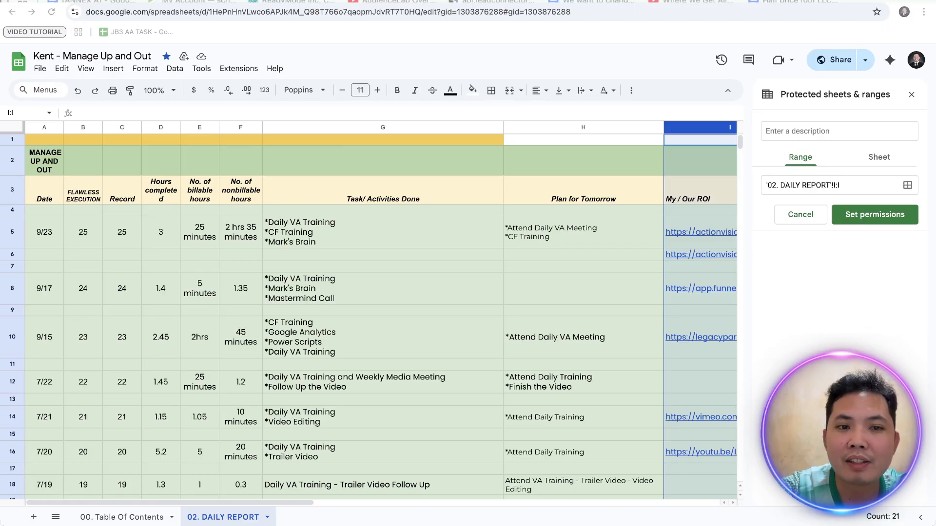
Enter LINKS as the description of the protected range covering column I.
left_click(839, 131)
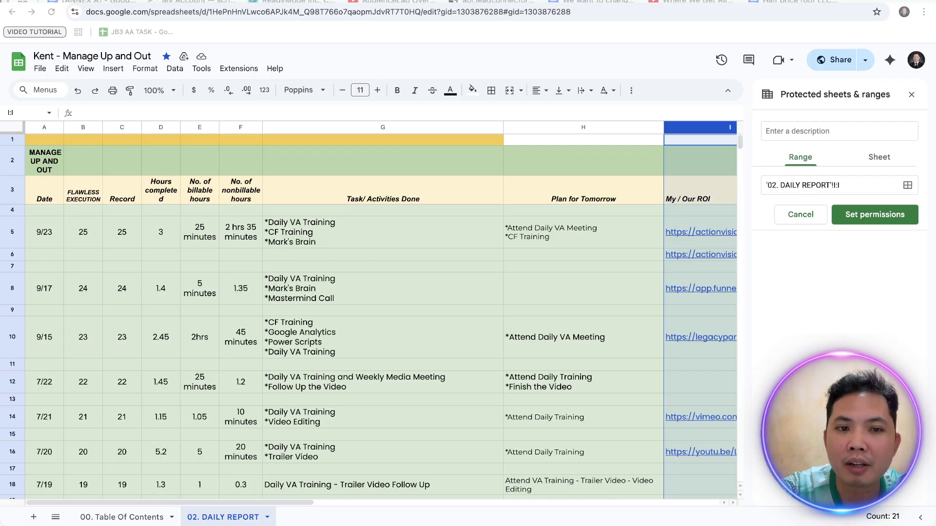
left_click(840, 131)
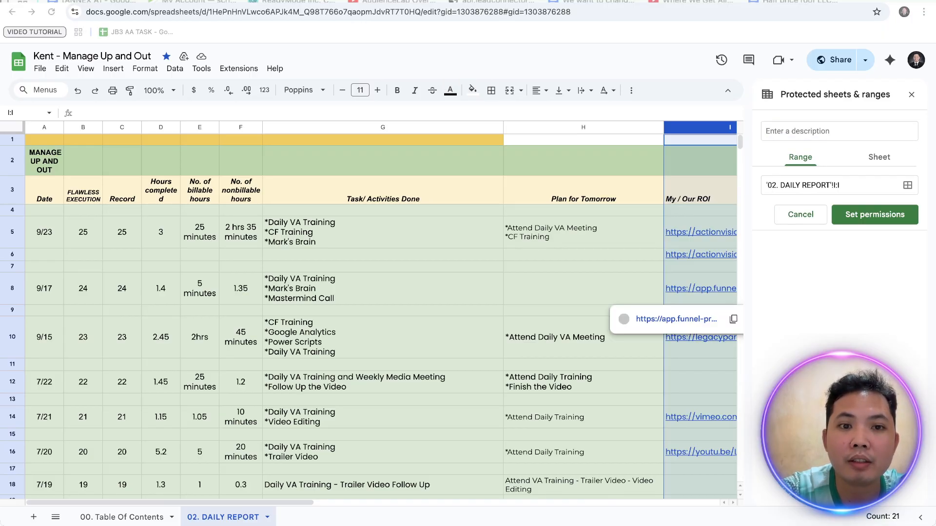
left_click(840, 131)
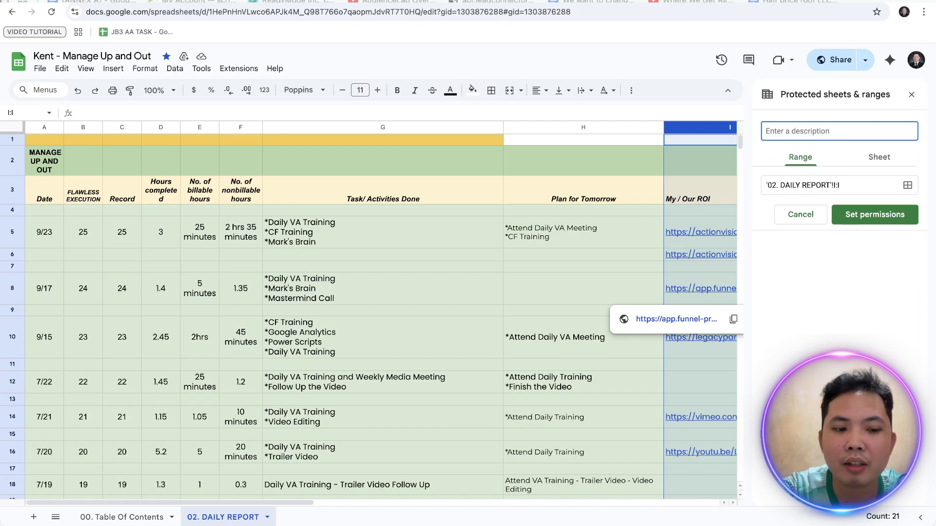
type("LINKS")
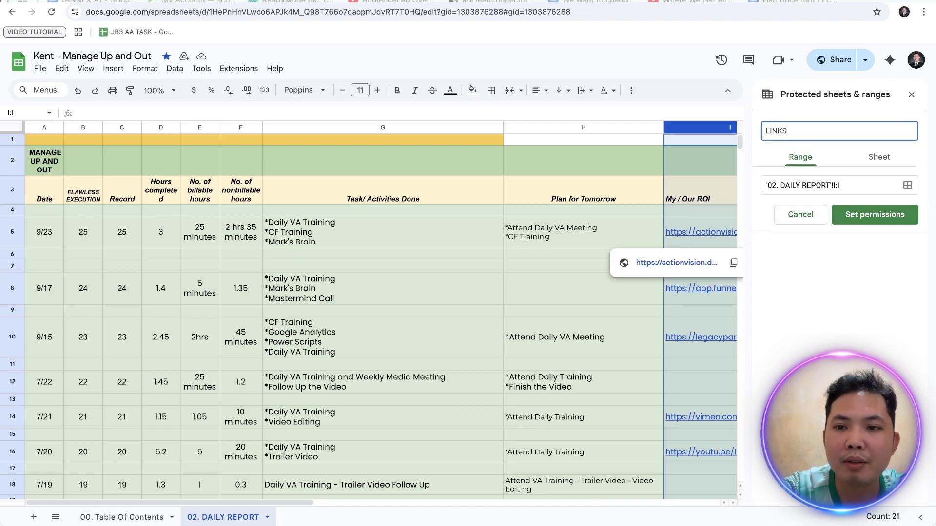
Restrict editing of the LINKS range to yourself and the owner by deselecting all other editors, and save the protection.
left_click(875, 215)
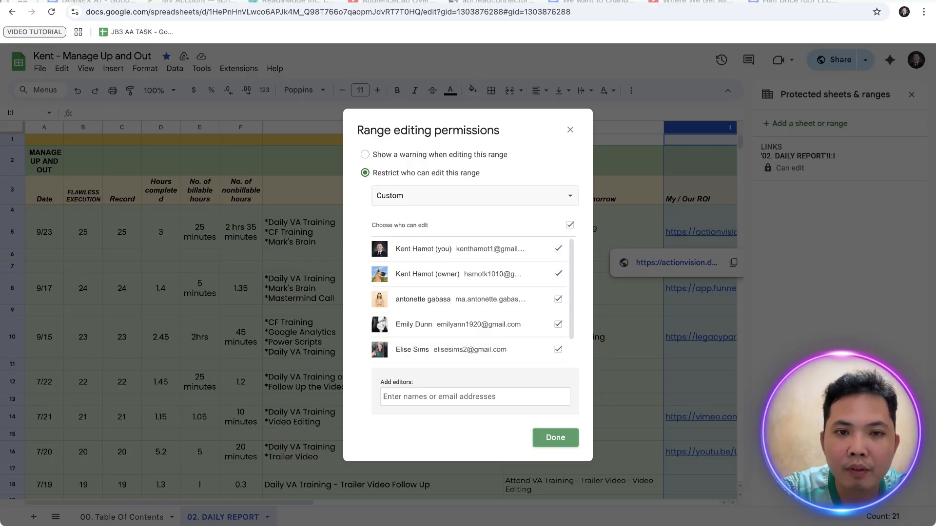
left_click(365, 155)
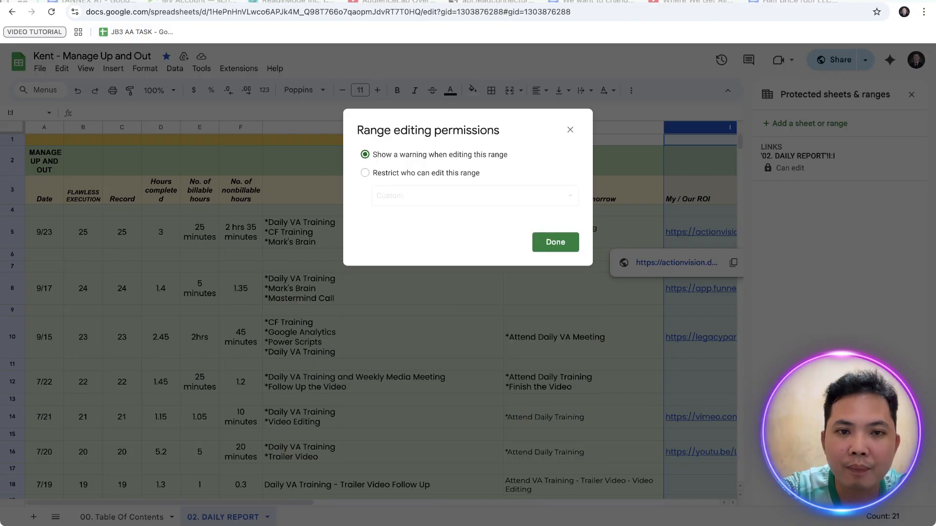
left_click(365, 173)
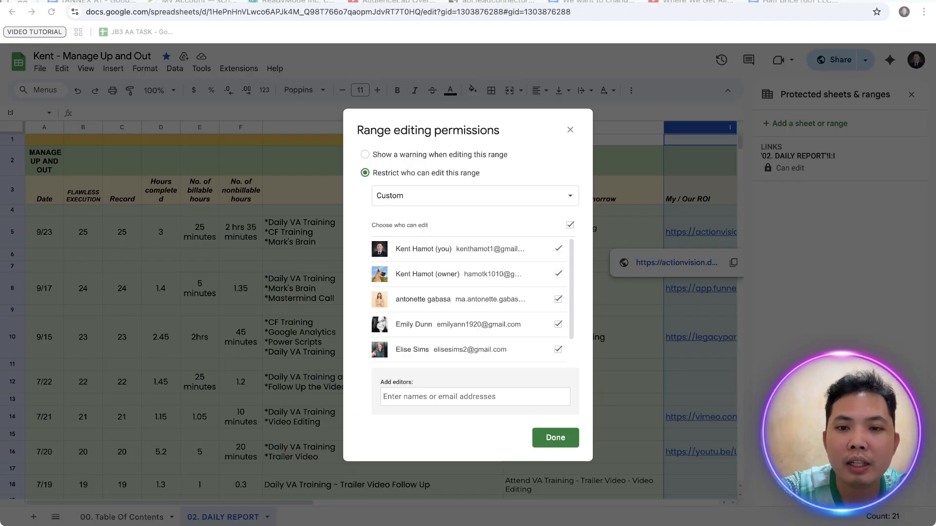
left_click(570, 225)
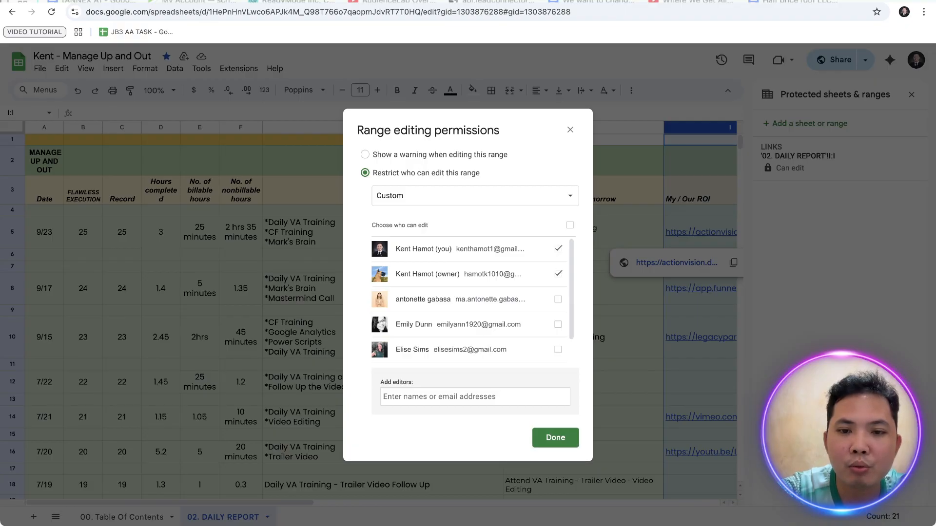
left_click(556, 437)
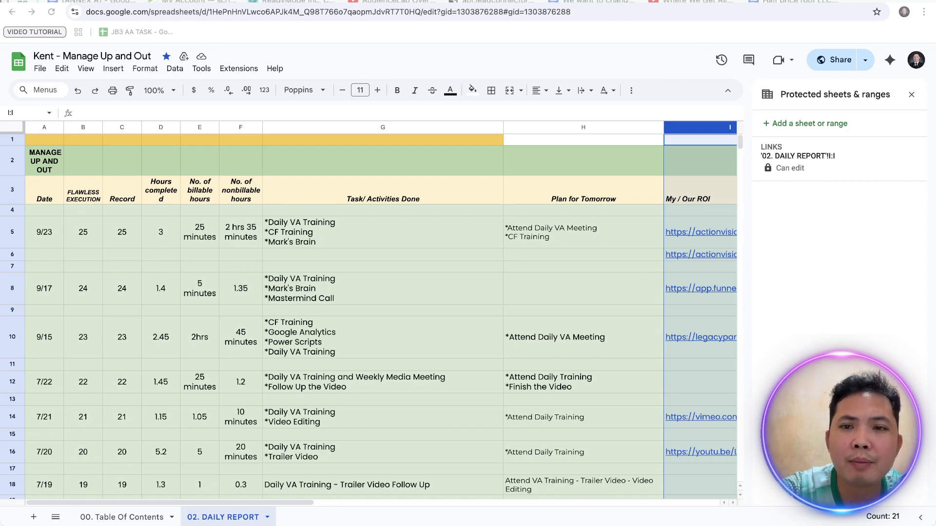
left_click(829, 157)
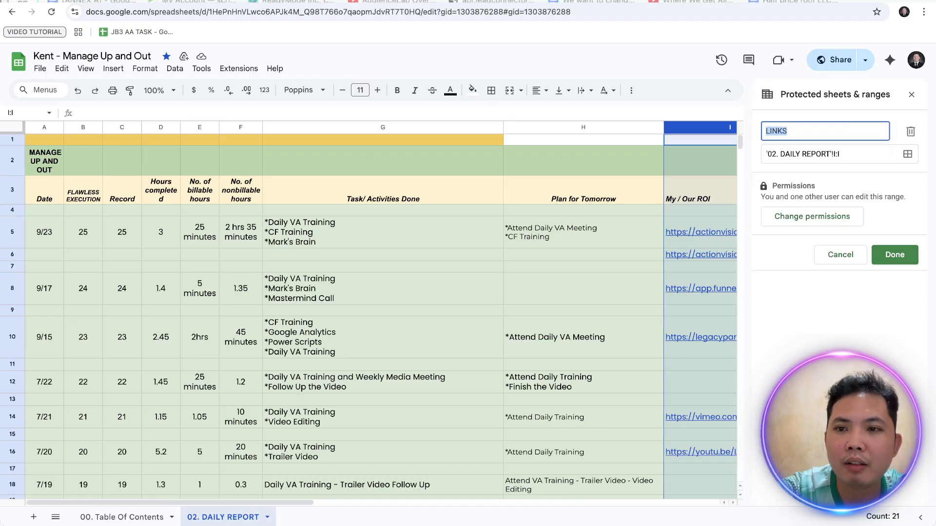
left_click(895, 255)
Try setting up a sheet-level protection for 02. DAILY REPORT that excepts column I, and close it without setting permissions.
left_click(802, 123)
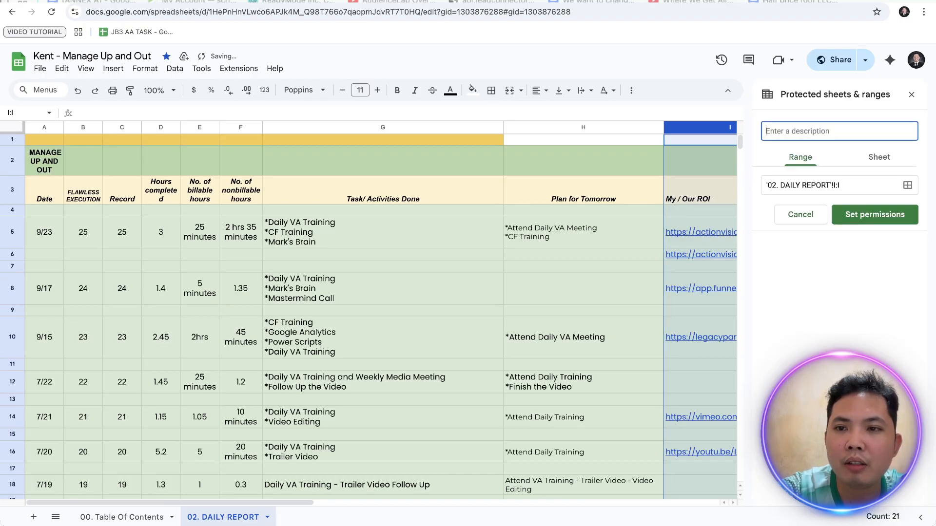
left_click(879, 157)
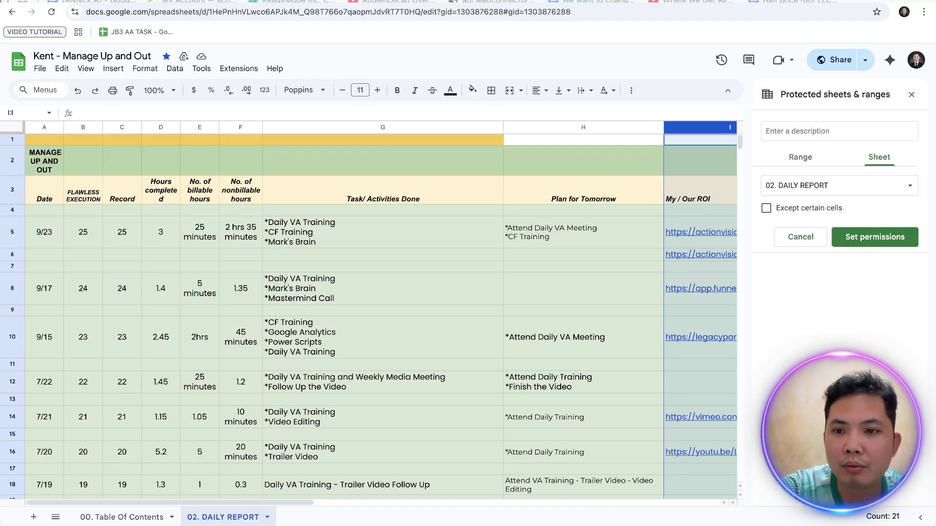
left_click(839, 185)
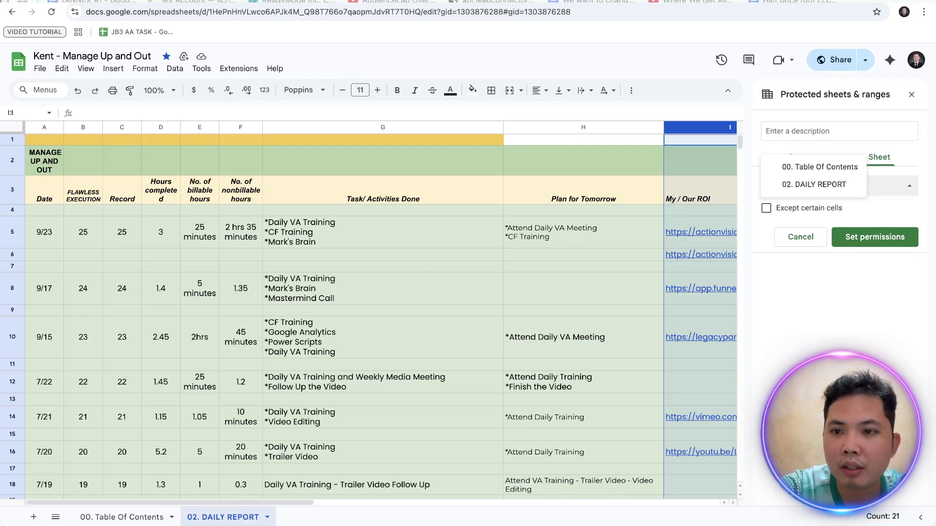
left_click(814, 185)
left_click(839, 186)
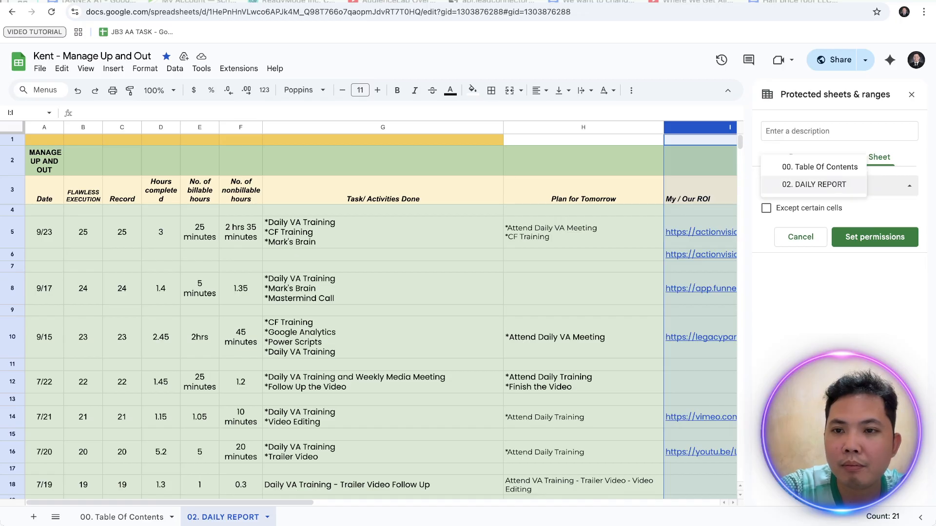
left_click(819, 166)
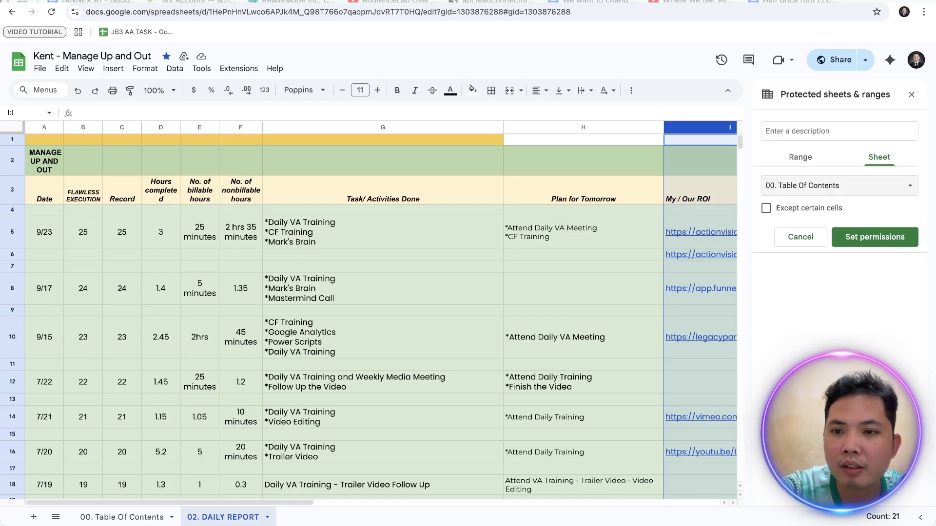
left_click(766, 208)
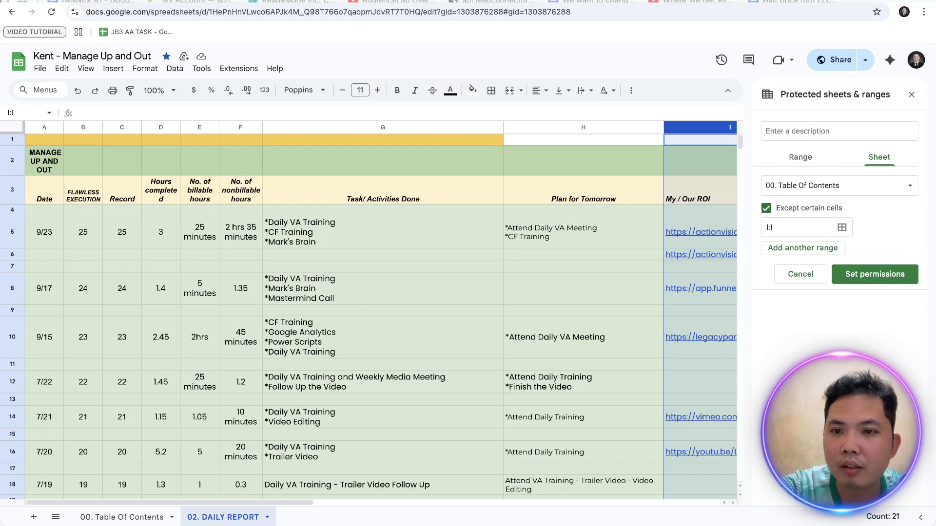
left_click(839, 185)
left_click(815, 201)
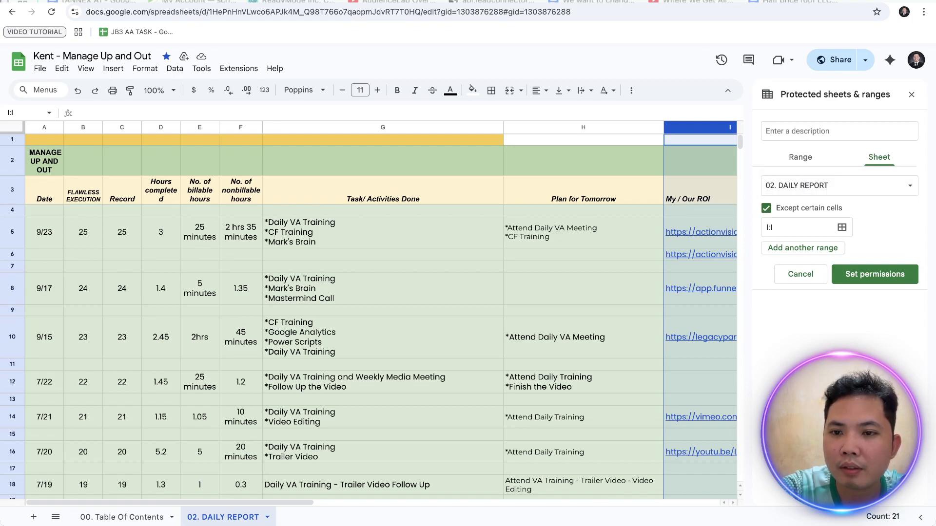
left_click(842, 227)
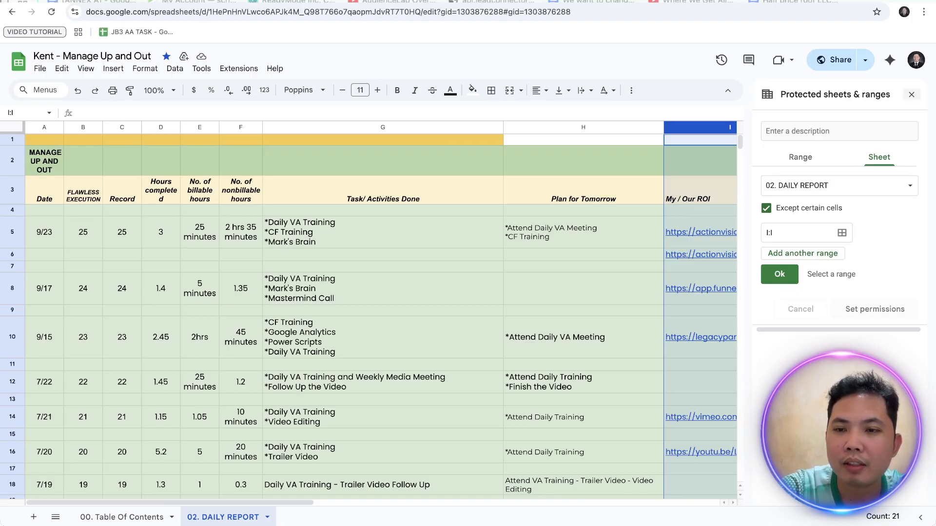
left_click(912, 95)
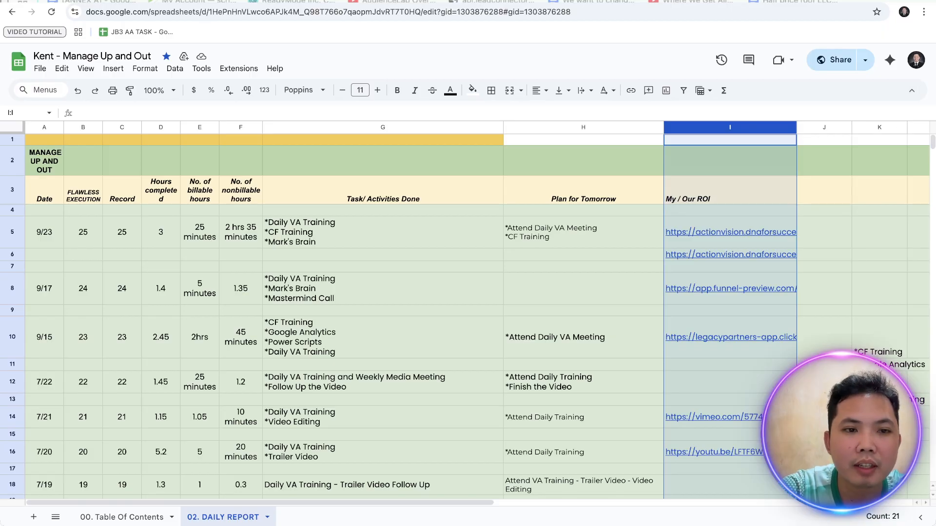
Switch to the view-only window of the same spreadsheet and test whether cells in the Plan for Tomorrow and My / Our ROI columns can be edited.
left_click(383, 267)
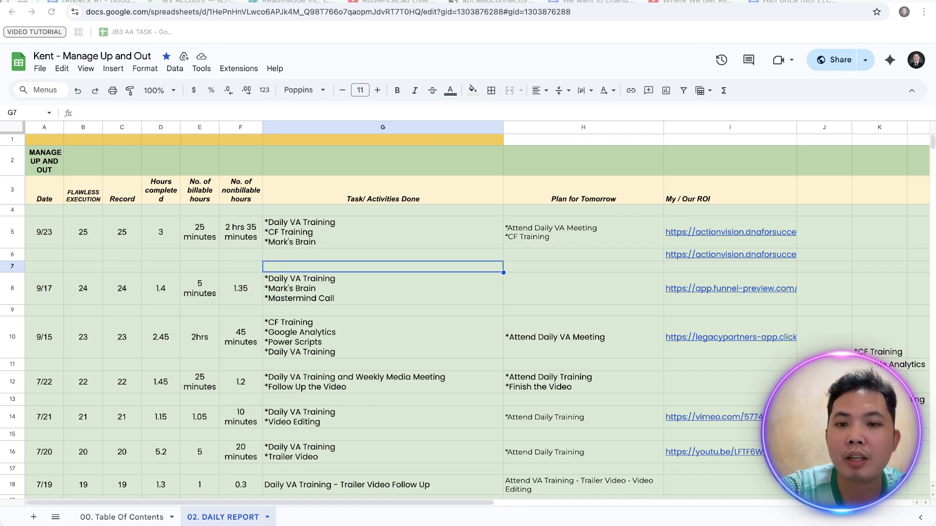
left_click(331, 12)
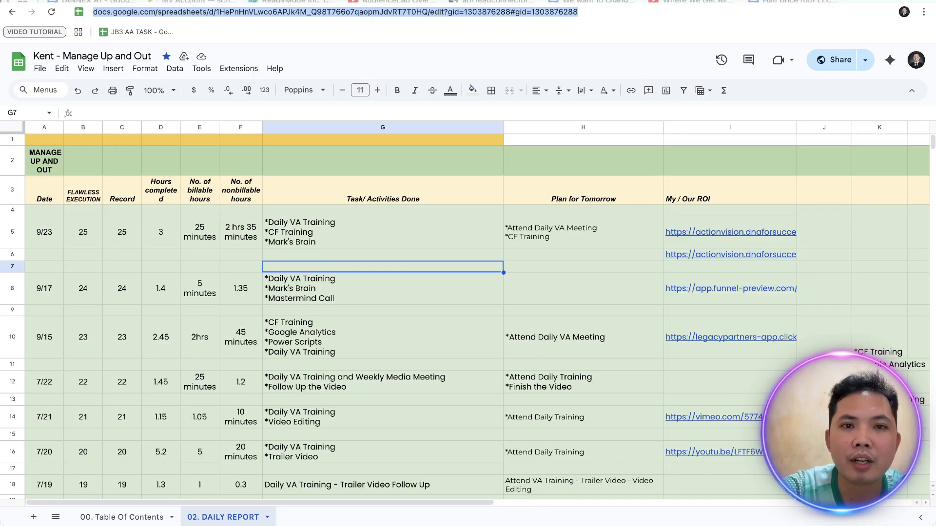
key("super+Tab")
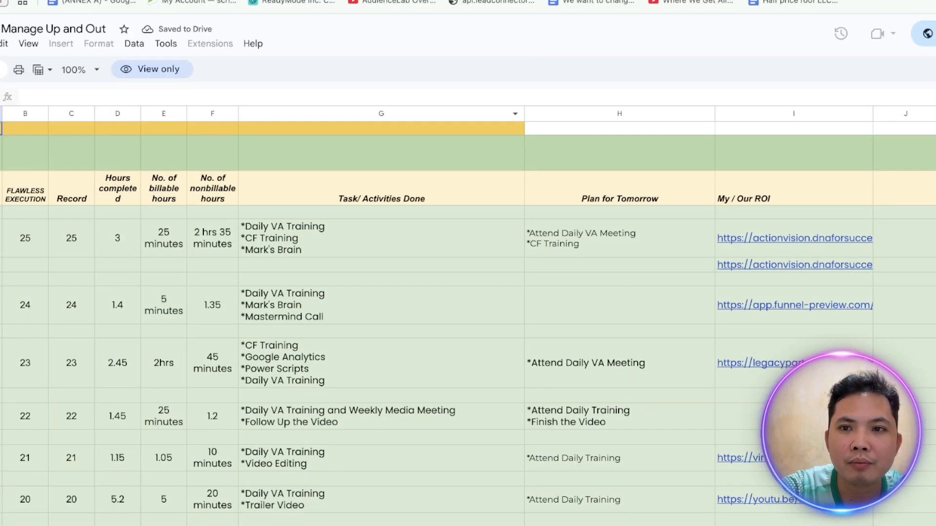
left_click(794, 189)
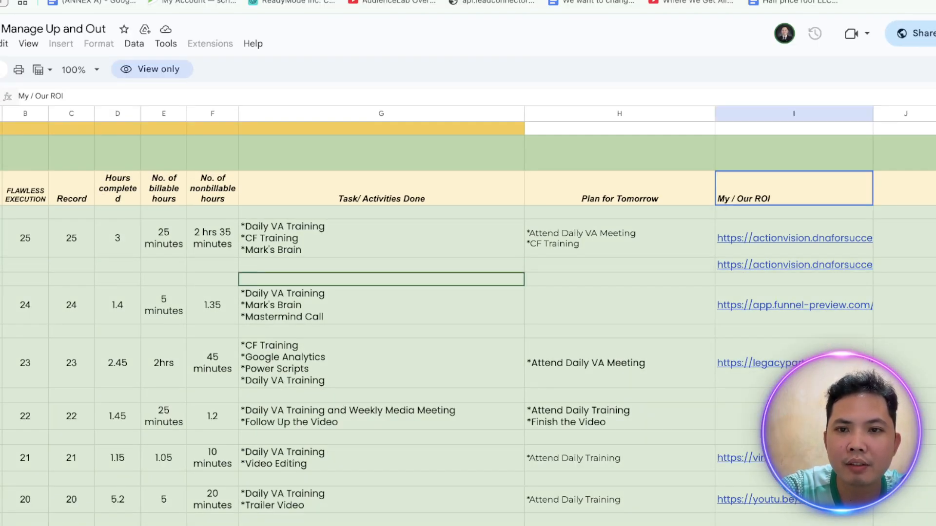
double_click(620, 188)
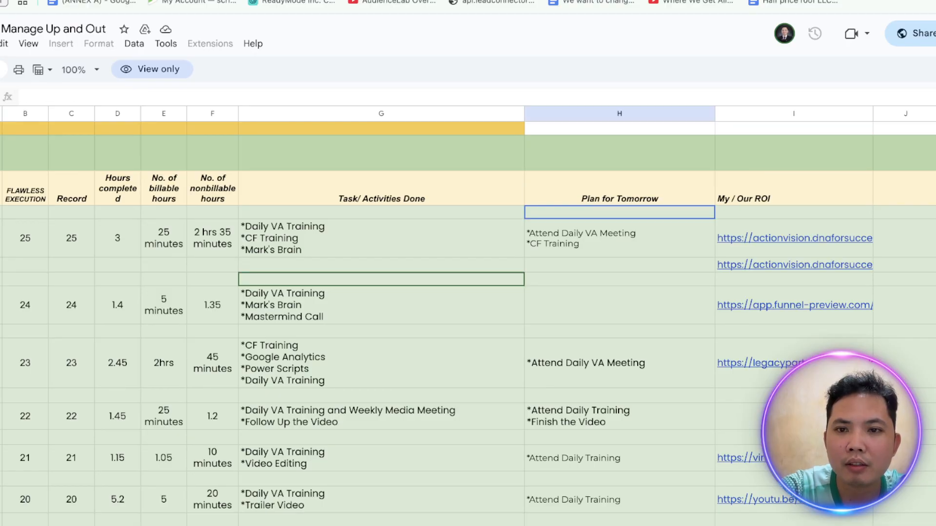
left_click(793, 188)
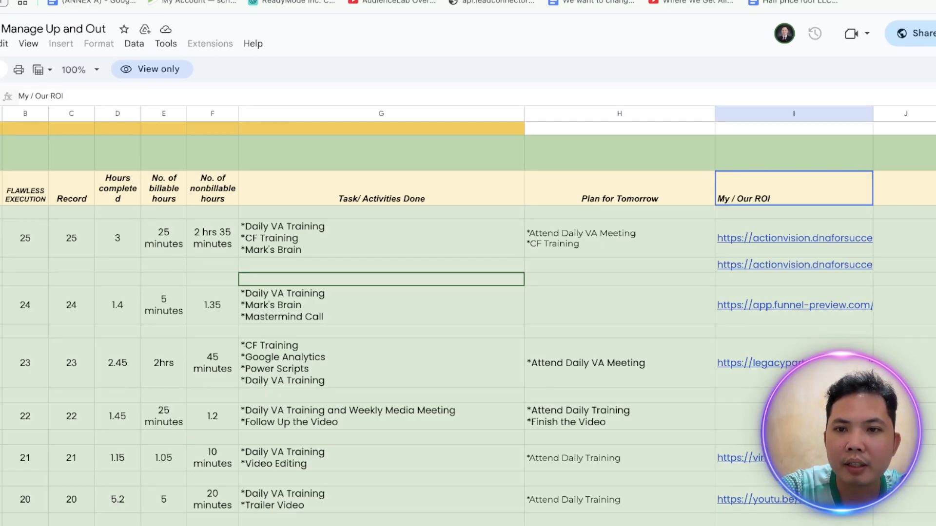